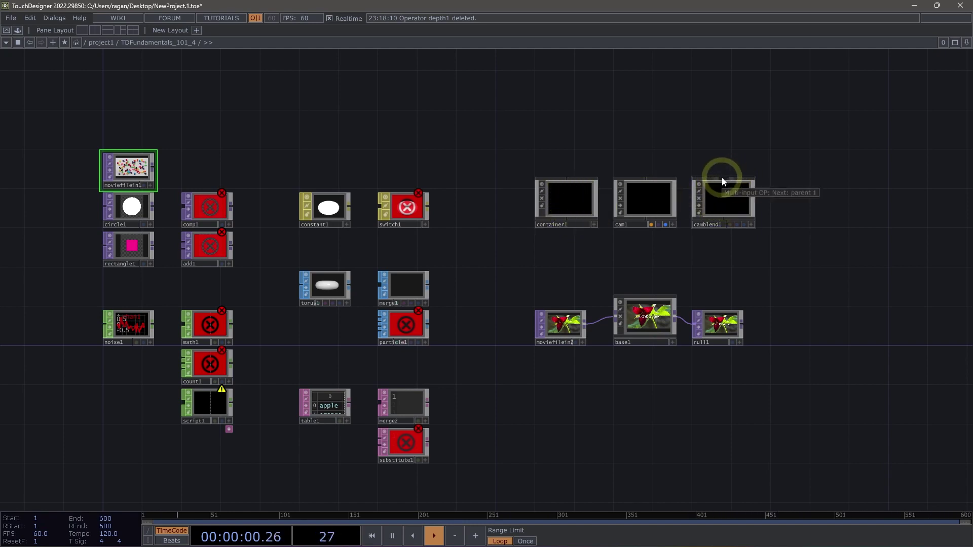
Select the base1 component and zoom into it to enter its network.
{"action": "scroll", "coordinate": [582, 321], "scroll_direction": "up", "scroll_amount": 5}
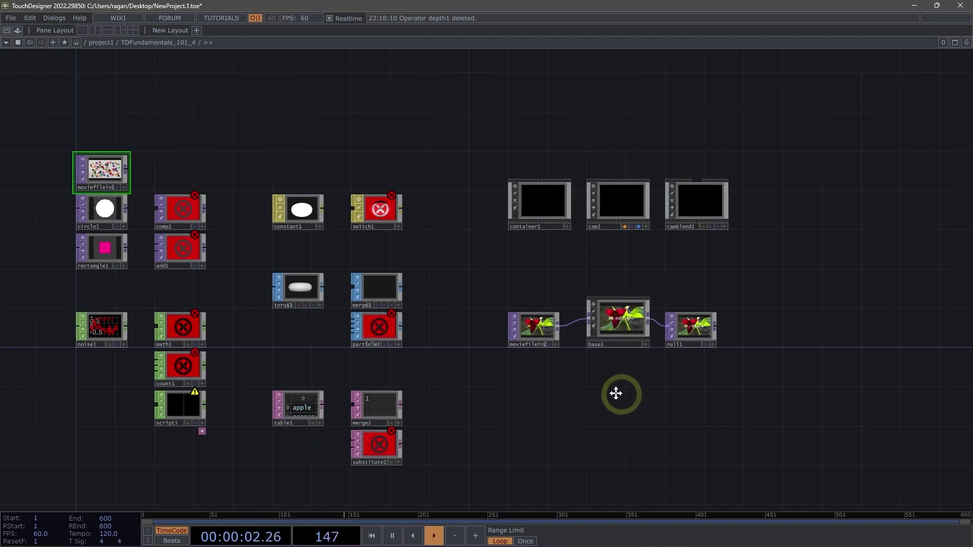
{"action": "scroll", "coordinate": [582, 320], "scroll_direction": "up", "scroll_amount": 1}
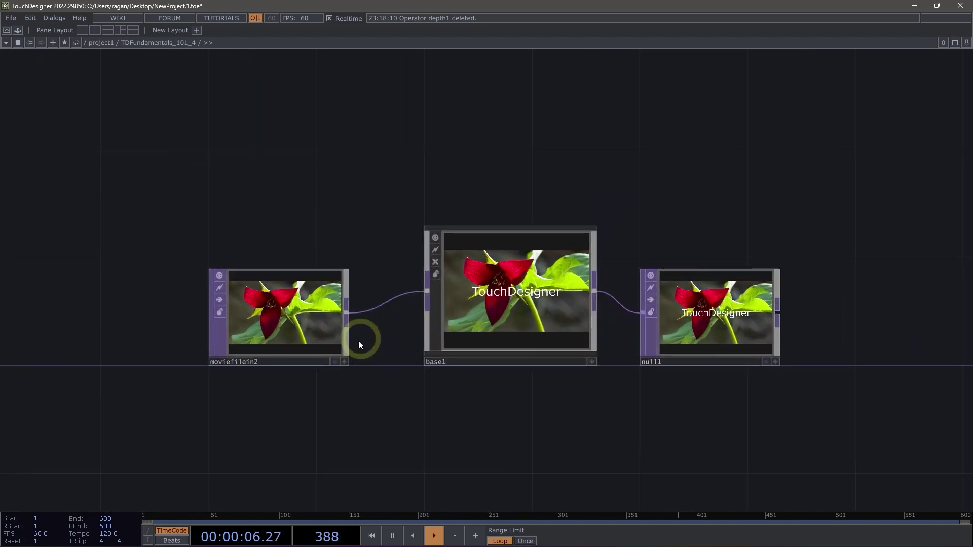
{"action": "left_click", "coordinate": [328, 319]}
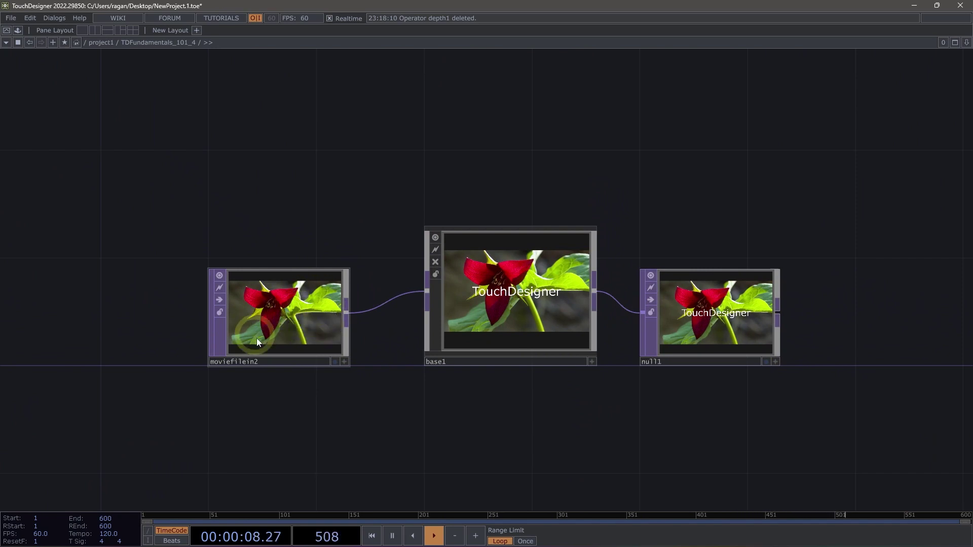
{"action": "left_click_drag", "start_coordinate": [365, 384], "coordinate": [249, 403]}
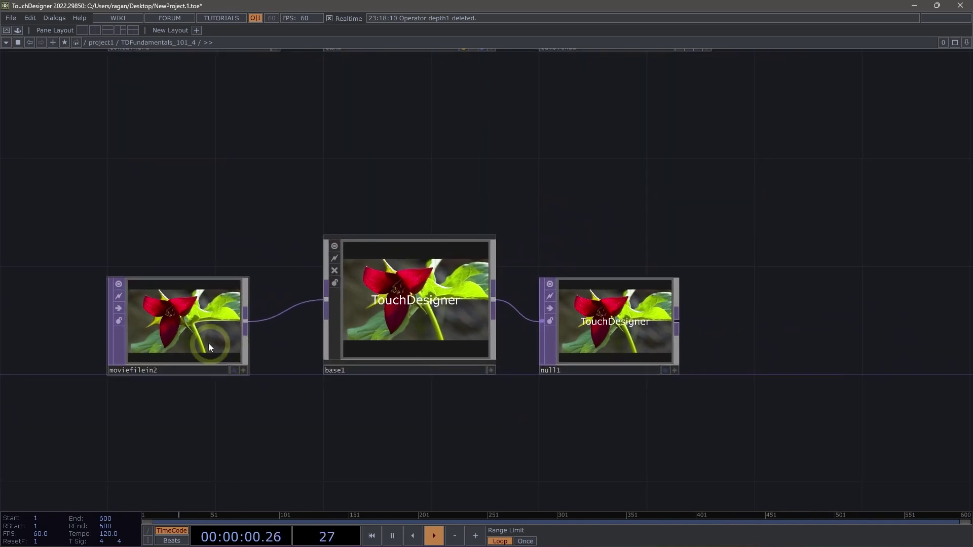
{"action": "left_click", "coordinate": [402, 326]}
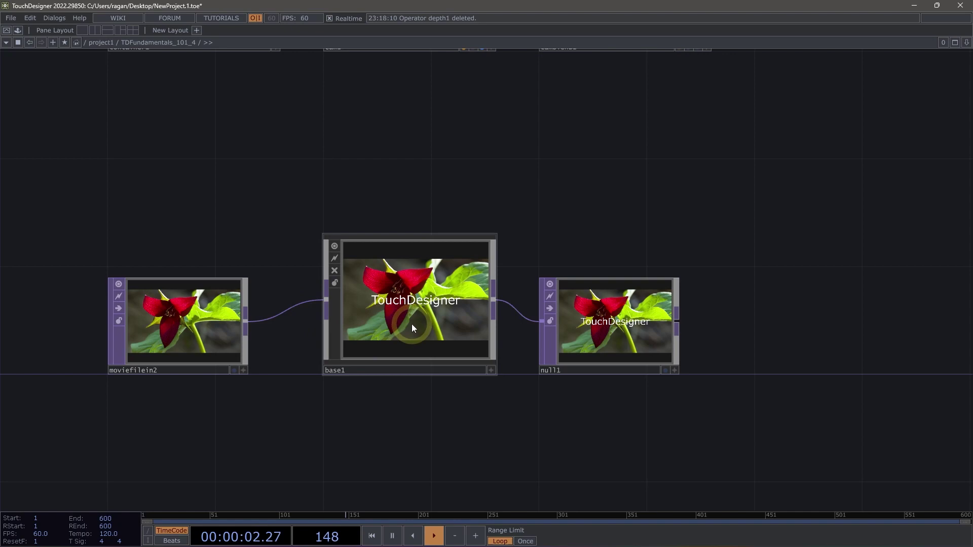
{"action": "scroll", "coordinate": [417, 325], "scroll_direction": "up", "scroll_amount": 5}
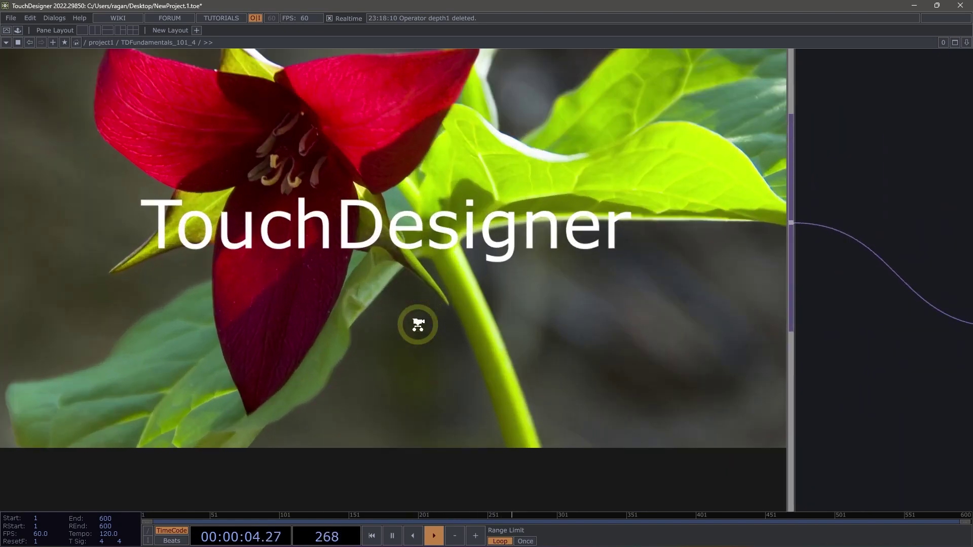
{"action": "scroll", "coordinate": [418, 324], "scroll_direction": "up", "scroll_amount": 2}
Arrange the in1, text1, out1 chain inside base1 and select in1 and out1.
{"action": "scroll", "coordinate": [409, 283], "scroll_direction": "down", "scroll_amount": 2}
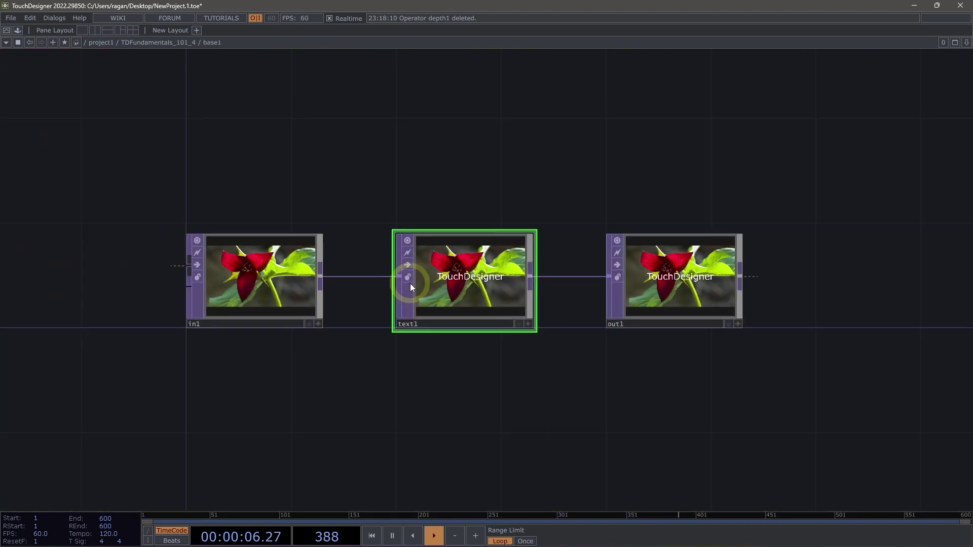
{"action": "left_click_drag", "start_coordinate": [412, 354], "coordinate": [377, 321]}
{"action": "left_click_drag", "start_coordinate": [113, 157], "coordinate": [314, 327]}
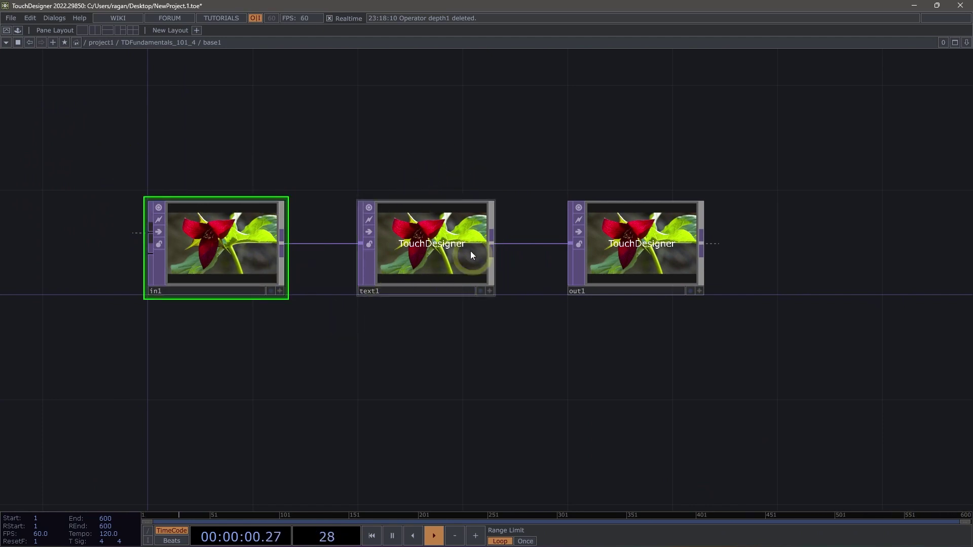
{"action": "left_click_drag", "start_coordinate": [566, 145], "coordinate": [753, 322]}
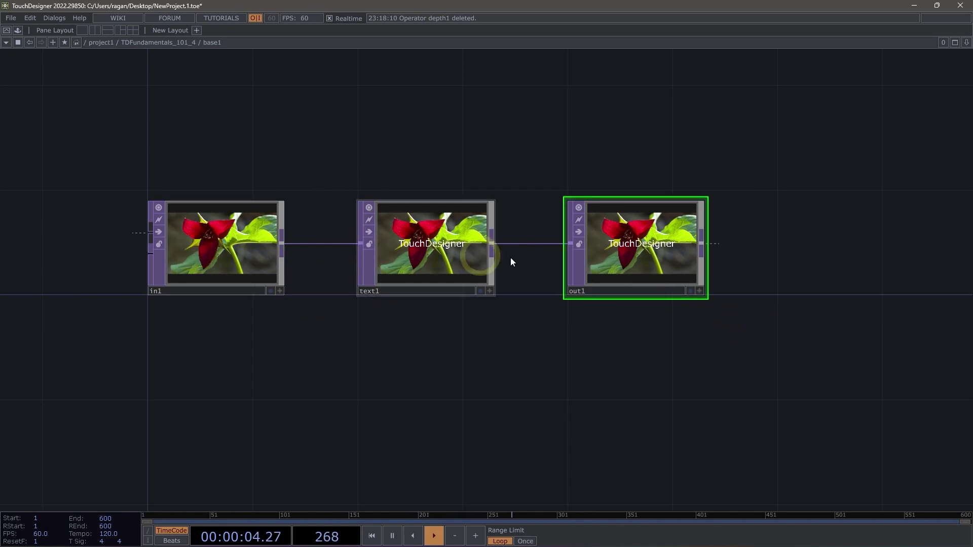
{"action": "left_click", "coordinate": [631, 263]}
{"action": "scroll", "coordinate": [339, 233], "scroll_direction": "down", "scroll_amount": 5}
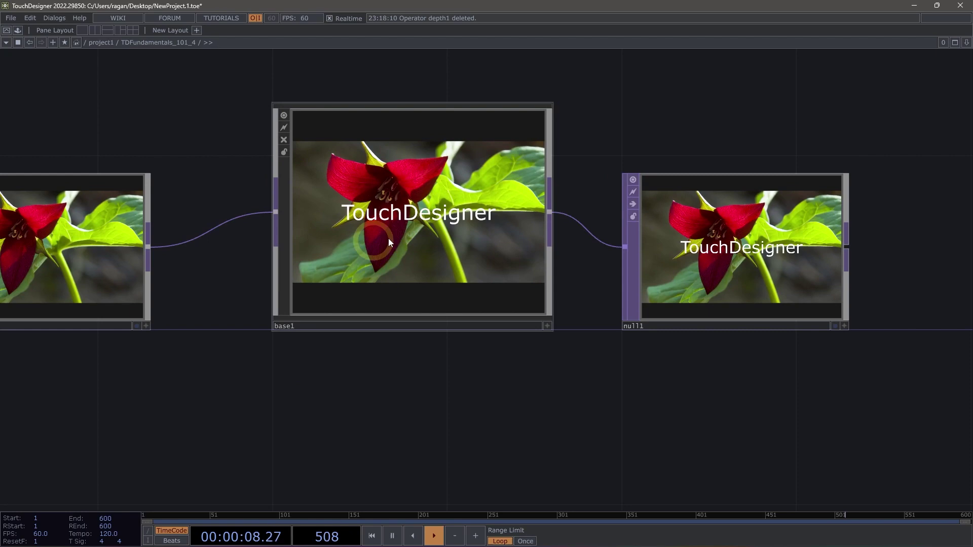
{"action": "scroll", "coordinate": [381, 259], "scroll_direction": "up", "scroll_amount": 5}
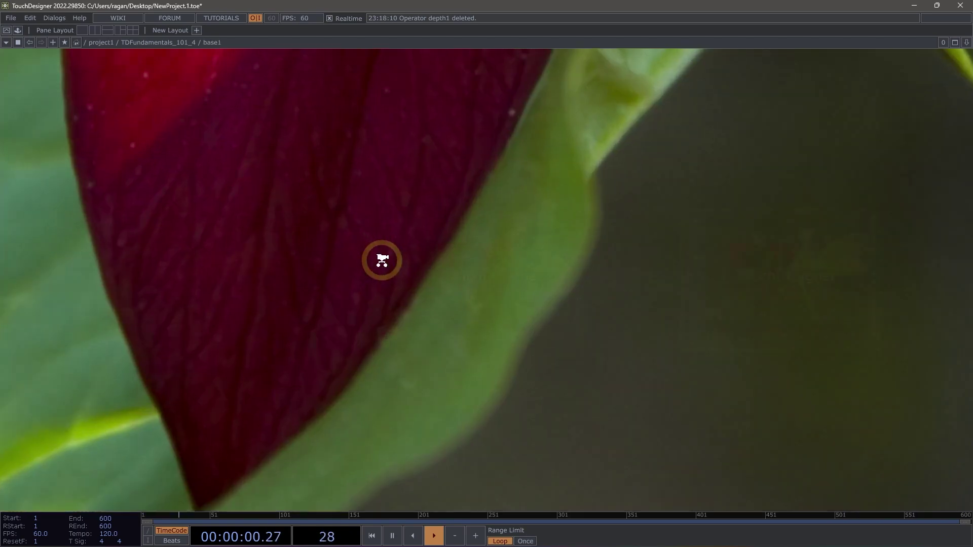
Create an In CHOP (in2) inside base1, placed below in1.
{"action": "key", "text": "Tab"}
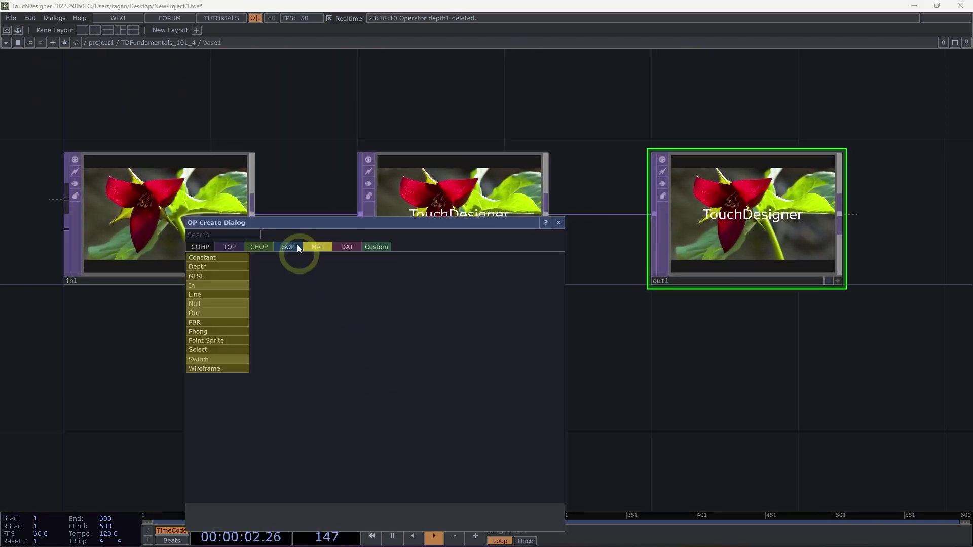
{"action": "left_click", "coordinate": [266, 247]}
{"action": "type", "text": "in"}
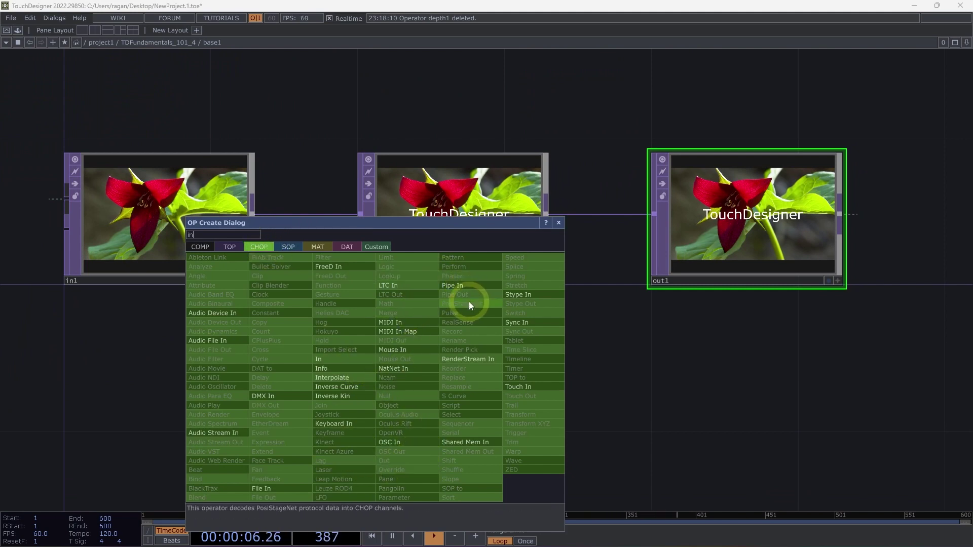
{"action": "left_click", "coordinate": [342, 361]}
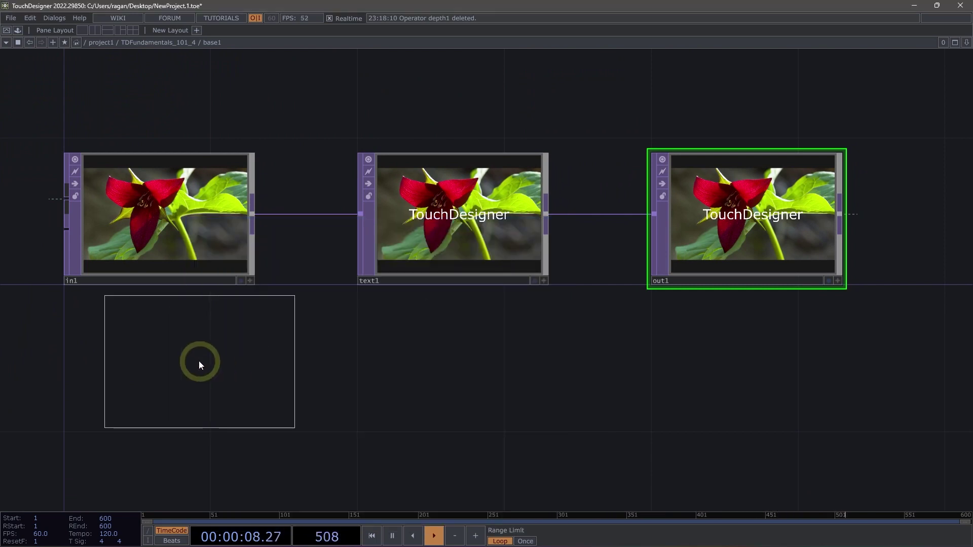
{"action": "left_click", "coordinate": [198, 361]}
Zoom out to the parent network and home to fit everything in view.
{"action": "scroll", "coordinate": [209, 215], "scroll_direction": "down", "scroll_amount": 5}
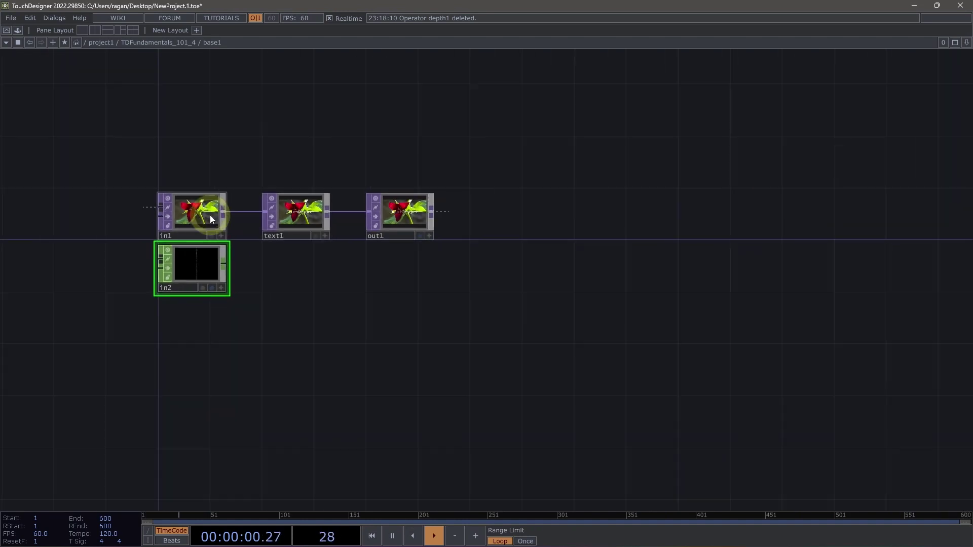
{"action": "scroll", "coordinate": [210, 215], "scroll_direction": "down", "scroll_amount": 3}
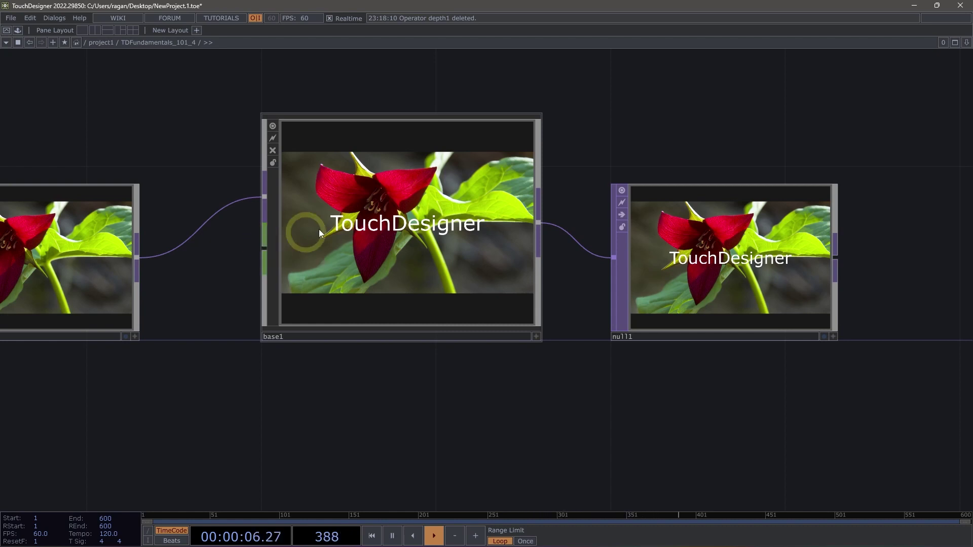
{"action": "left_click", "coordinate": [370, 240]}
{"action": "scroll", "coordinate": [377, 245], "scroll_direction": "down", "scroll_amount": 5}
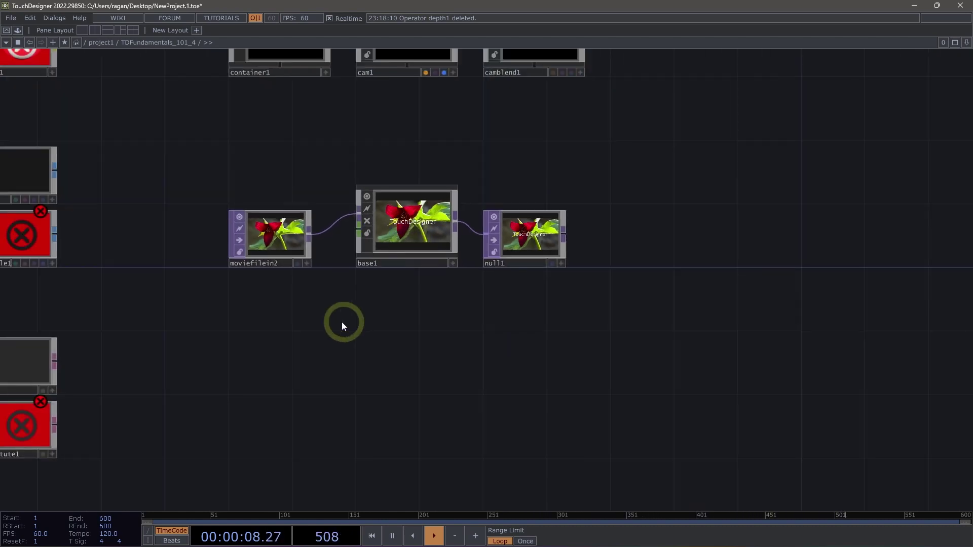
{"action": "key", "text": "h"}
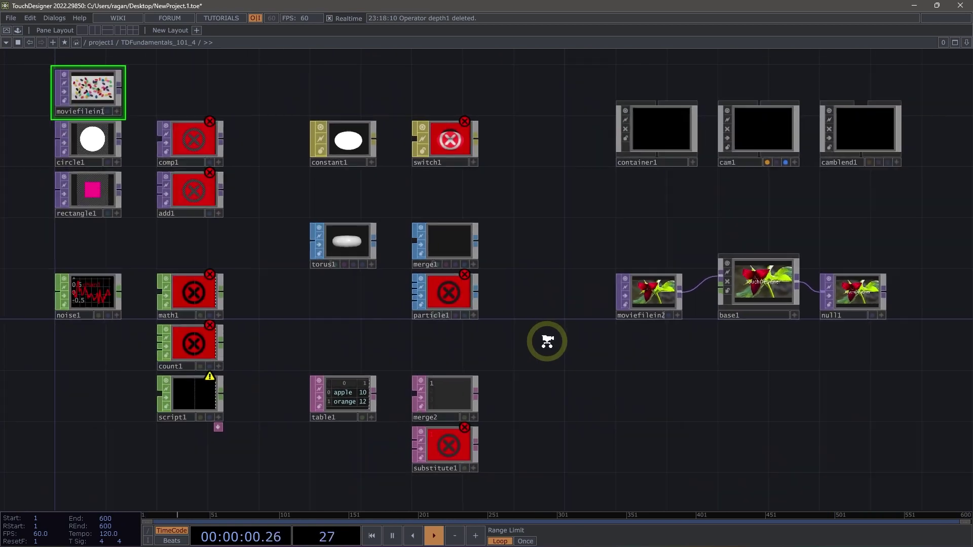
{"action": "left_click_drag", "start_coordinate": [525, 333], "coordinate": [511, 332]}
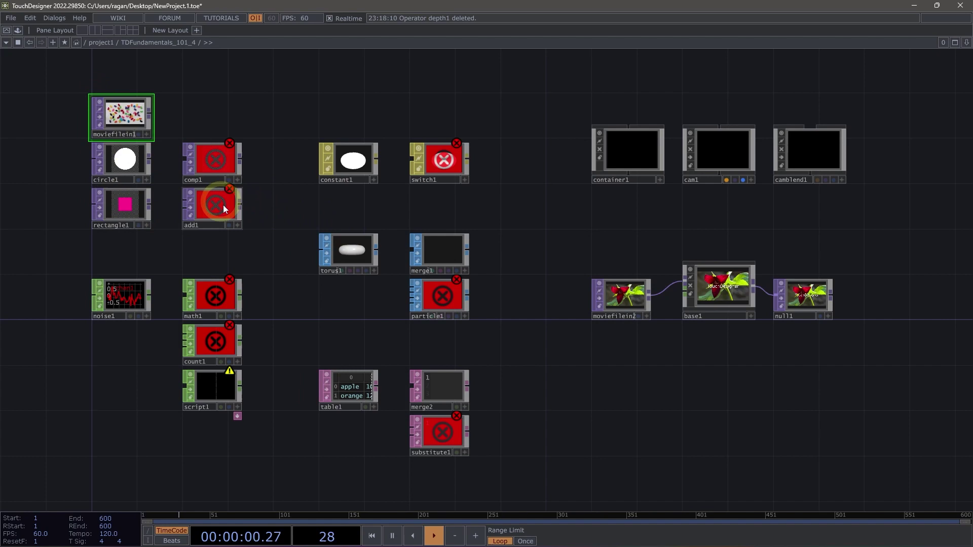
{"action": "left_click", "coordinate": [423, 272]}
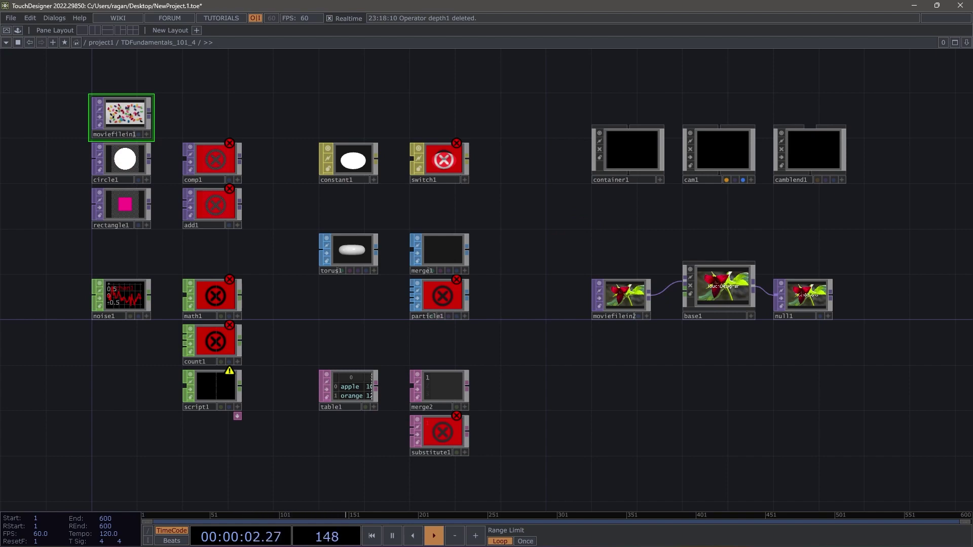
Zoom in on moviefilein1 and rename it moviefilein_jellybeans.
{"action": "scroll", "coordinate": [153, 152], "scroll_direction": "up", "scroll_amount": 3}
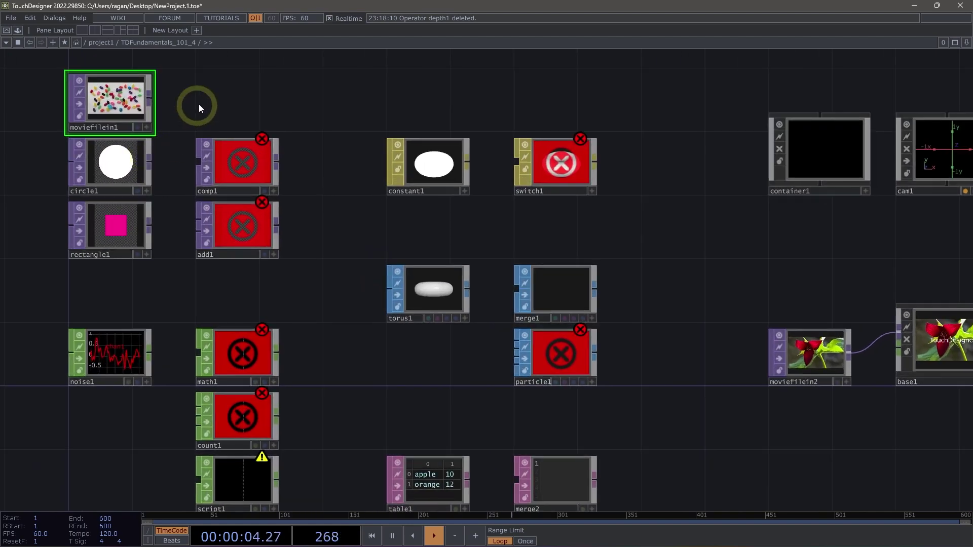
{"action": "scroll", "coordinate": [184, 160], "scroll_direction": "up", "scroll_amount": 3}
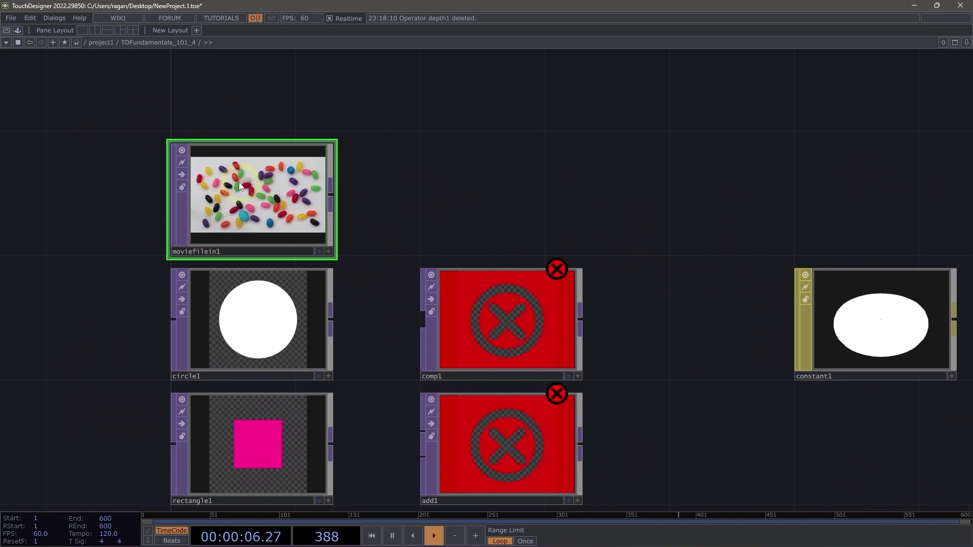
{"action": "scroll", "coordinate": [239, 184], "scroll_direction": "up", "scroll_amount": 2}
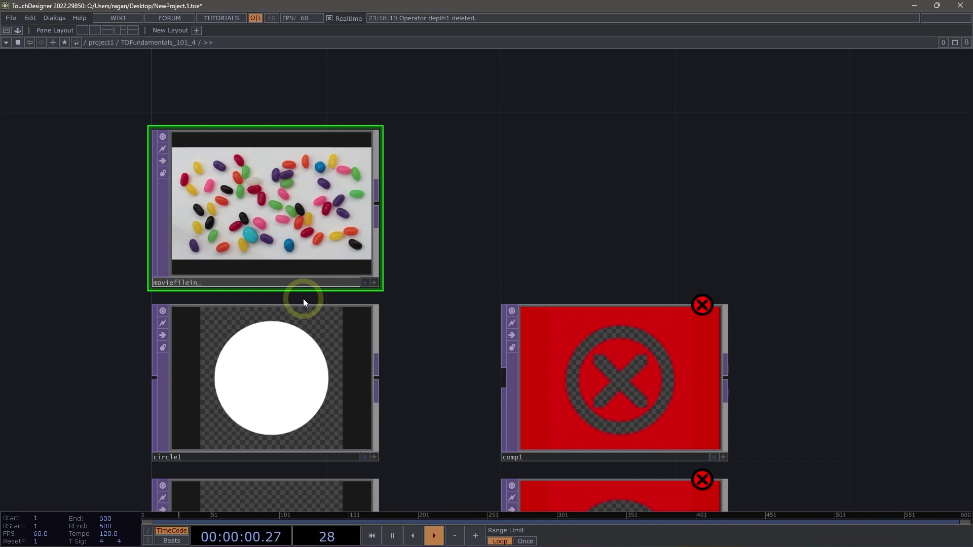
{"action": "type", "text": "jellybeans"}
{"action": "key", "text": "Return"}
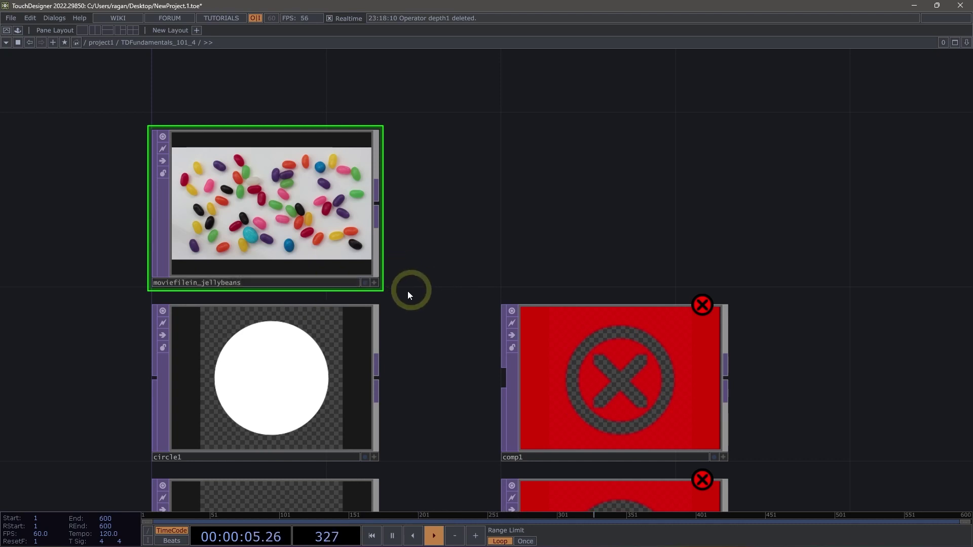
{"action": "left_click", "coordinate": [364, 282]}
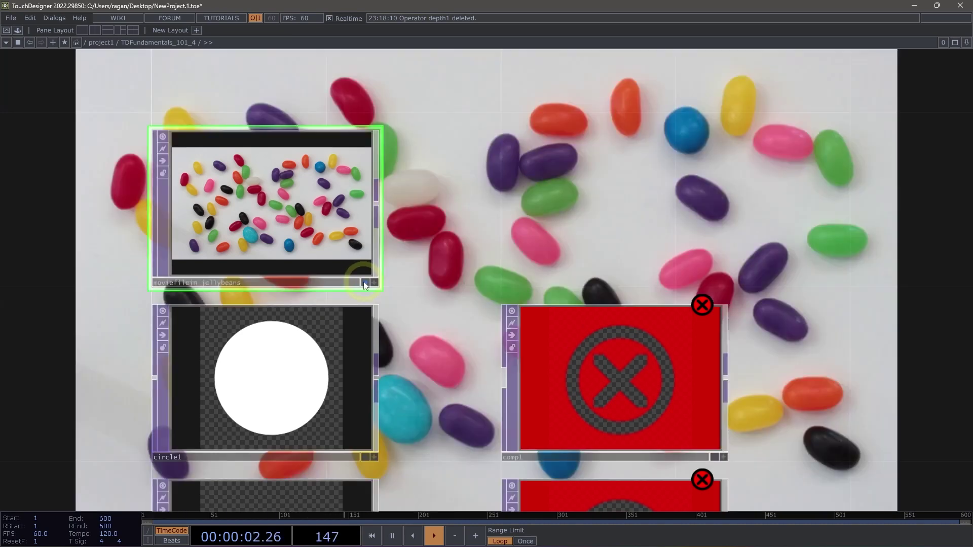
{"action": "left_click", "coordinate": [364, 283]}
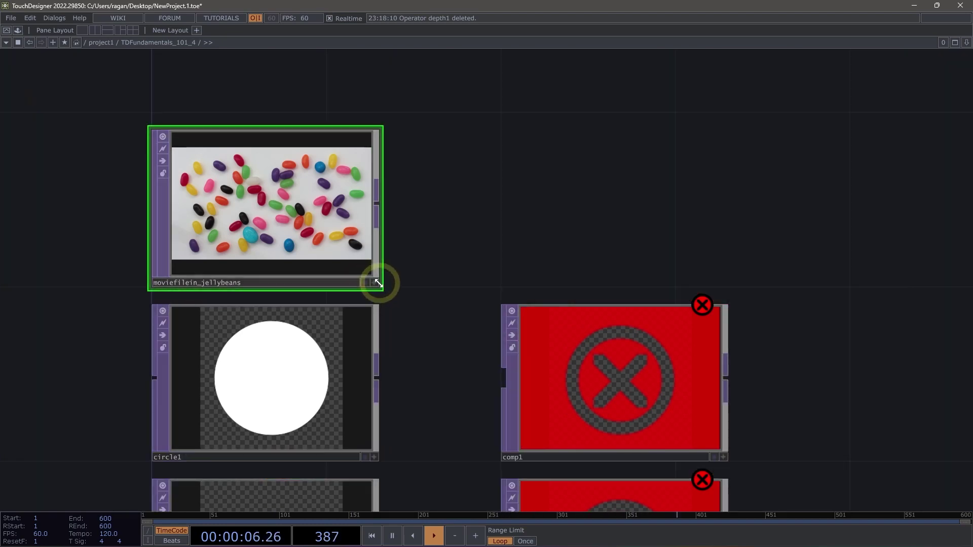
{"action": "scroll", "coordinate": [420, 316], "scroll_direction": "down", "scroll_amount": 5}
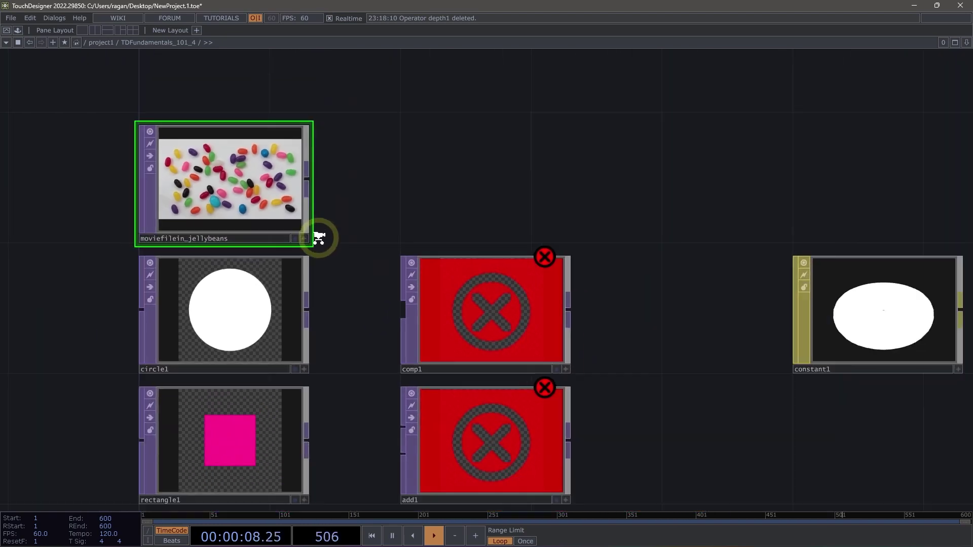
{"action": "scroll", "coordinate": [367, 196], "scroll_direction": "down", "scroll_amount": 5}
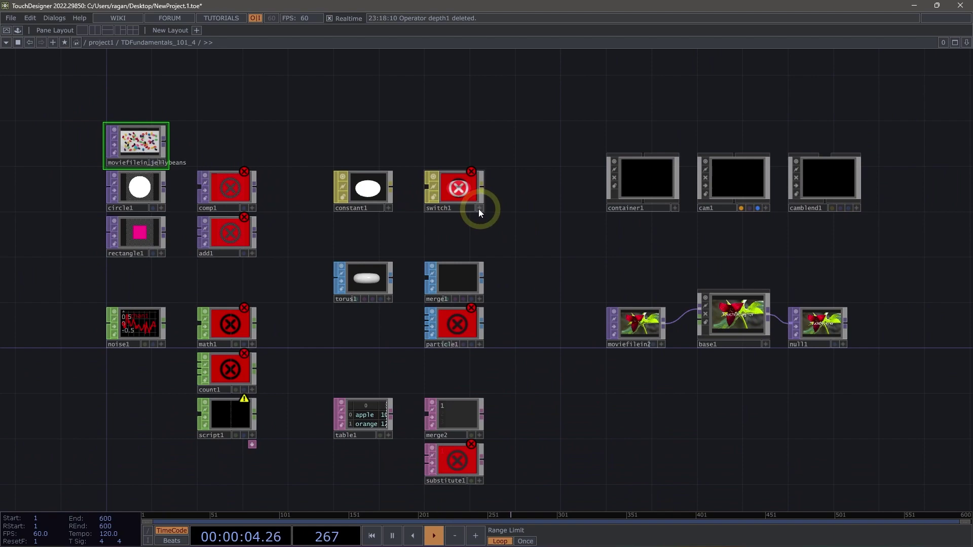
{"action": "scroll", "coordinate": [233, 137], "scroll_direction": "up", "scroll_amount": 8}
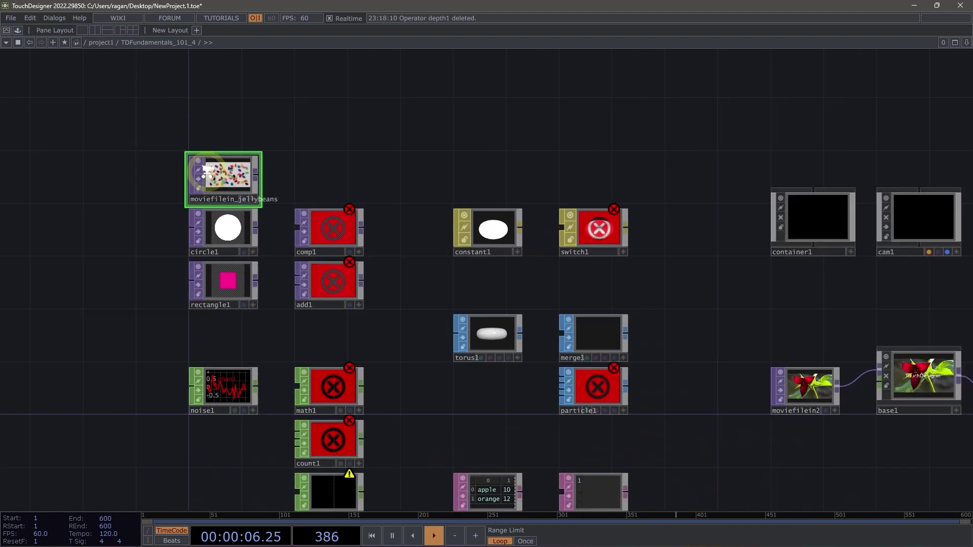
{"action": "scroll", "coordinate": [319, 190], "scroll_direction": "up", "scroll_amount": 4}
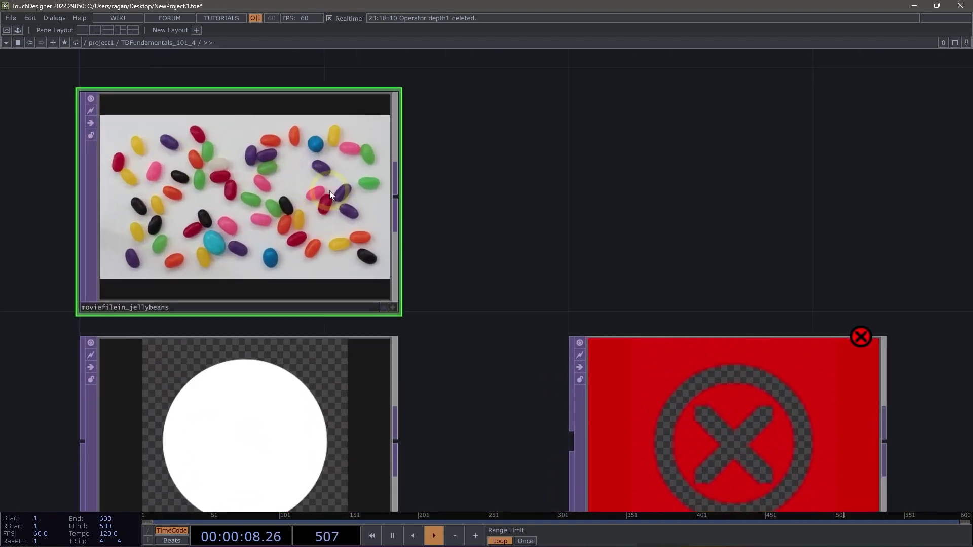
Activate the jellybeans viewer and enable Display Pixel Values to show UV, XY and RGBA readouts.
{"action": "left_click_drag", "start_coordinate": [479, 201], "coordinate": [539, 235]}
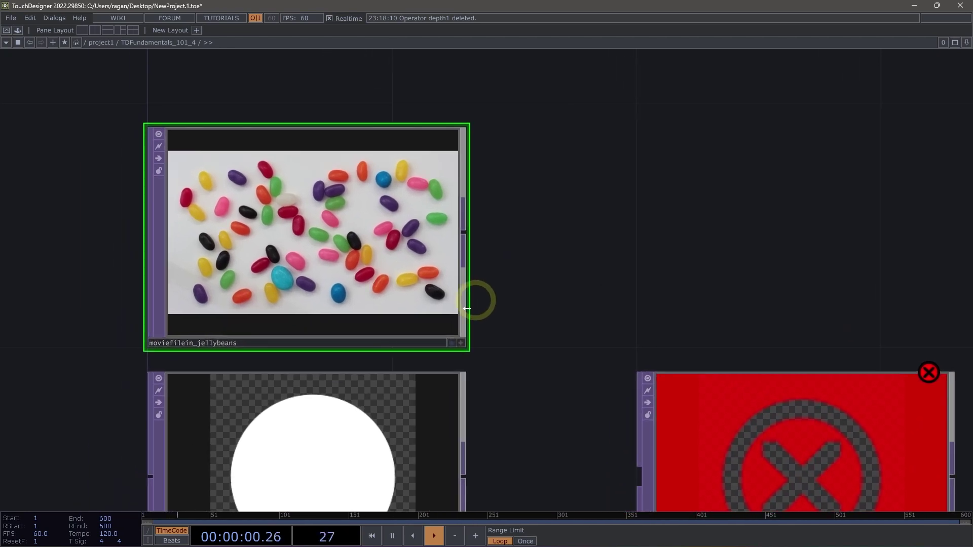
{"action": "left_click", "coordinate": [460, 343]}
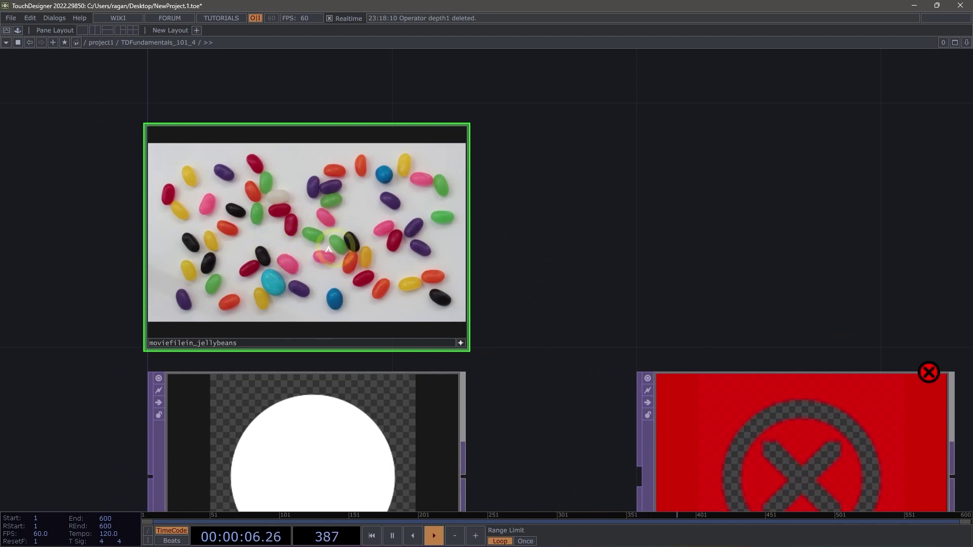
{"action": "scroll", "coordinate": [312, 263], "scroll_direction": "up", "scroll_amount": 6}
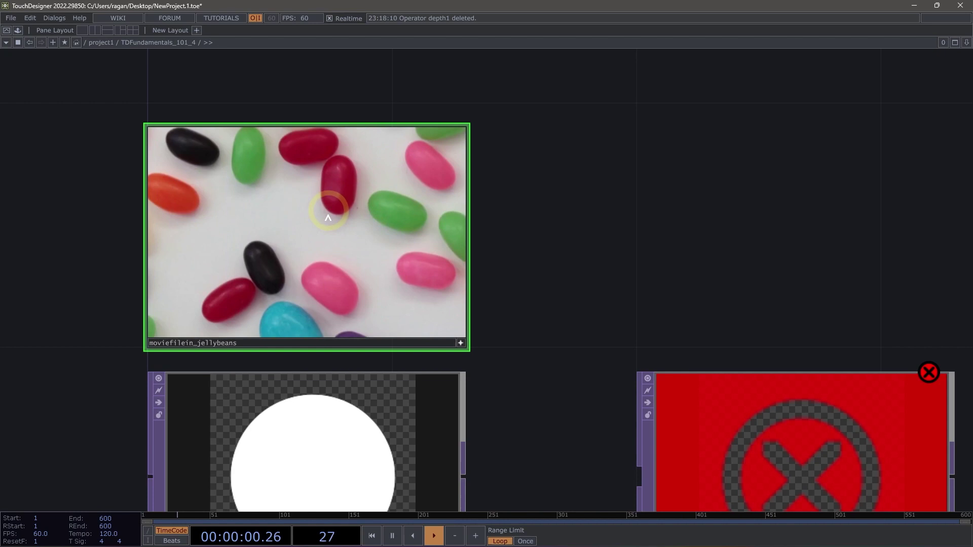
{"action": "right_click", "coordinate": [279, 199]}
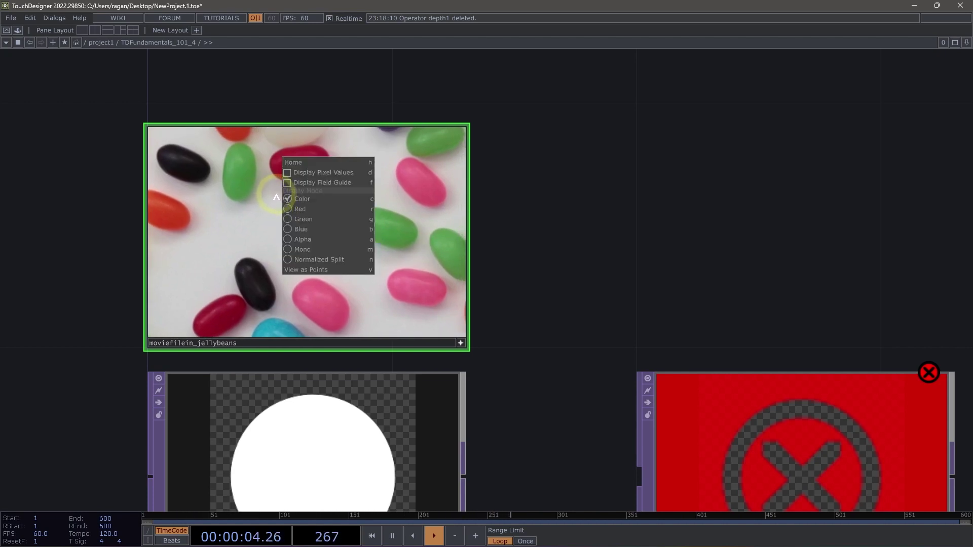
{"action": "left_click", "coordinate": [331, 173]}
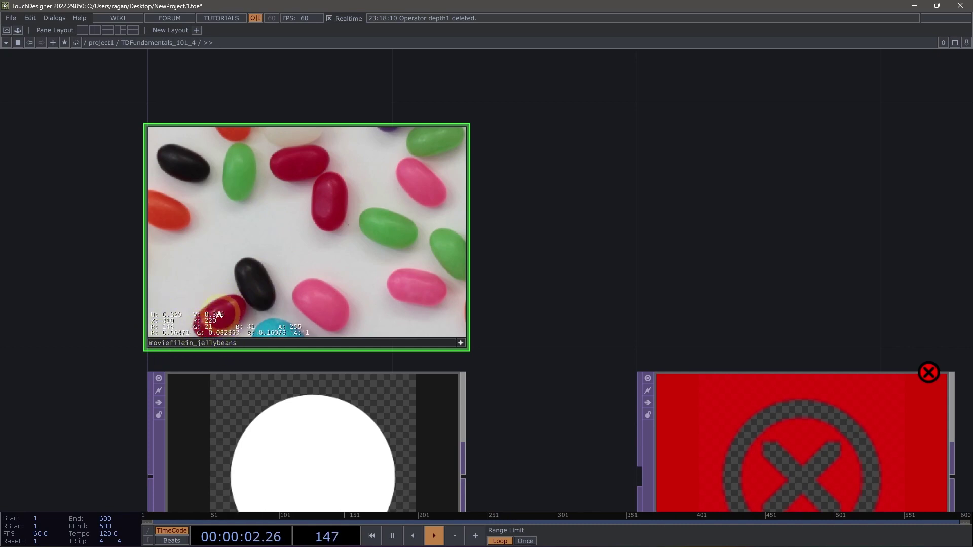
Deactivate the jellybeans viewer and zoom out toward torus1.
{"action": "left_click", "coordinate": [460, 343]}
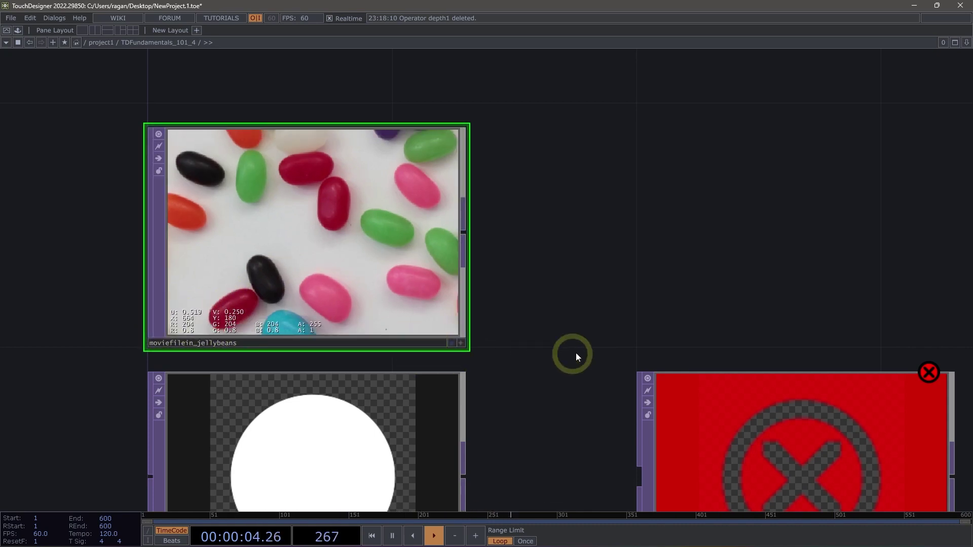
{"action": "left_click_drag", "start_coordinate": [575, 353], "coordinate": [354, 257]}
{"action": "scroll", "coordinate": [354, 256], "scroll_direction": "down", "scroll_amount": 4}
{"action": "scroll", "coordinate": [349, 249], "scroll_direction": "down", "scroll_amount": 3}
{"action": "left_click_drag", "start_coordinate": [623, 341], "coordinate": [327, 278]}
Activate torus1's viewer and orbit the torus to view it from above, smaller in frame.
{"action": "scroll", "coordinate": [365, 386], "scroll_direction": "up", "scroll_amount": 5}
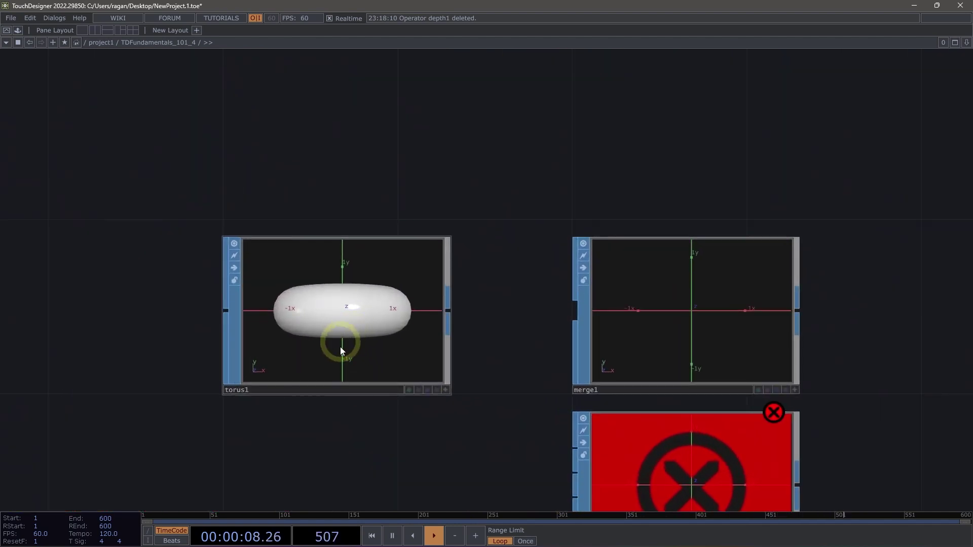
{"action": "left_click", "coordinate": [444, 388]}
{"action": "left_click_drag", "start_coordinate": [404, 303], "coordinate": [379, 298]}
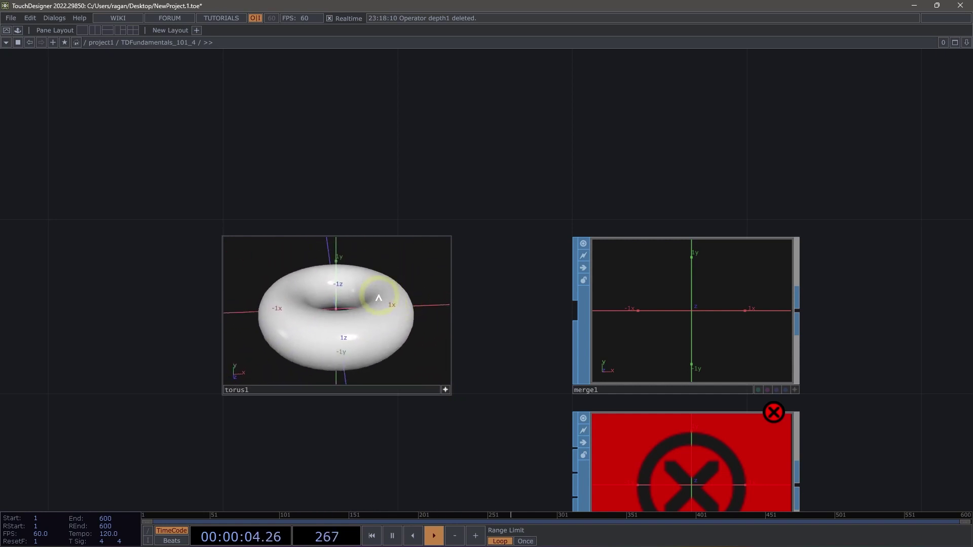
{"action": "left_click_drag", "start_coordinate": [364, 337], "coordinate": [386, 275]}
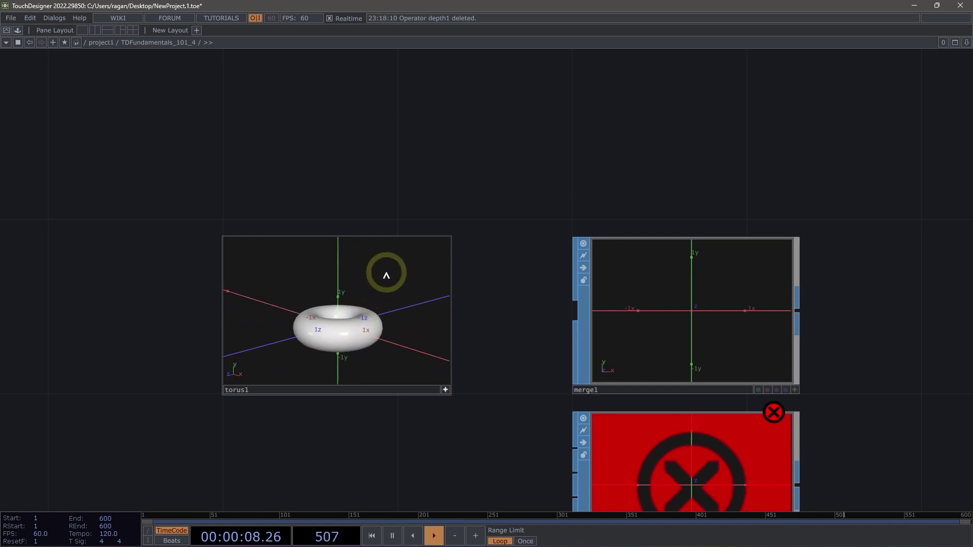
{"action": "right_click", "coordinate": [386, 275]}
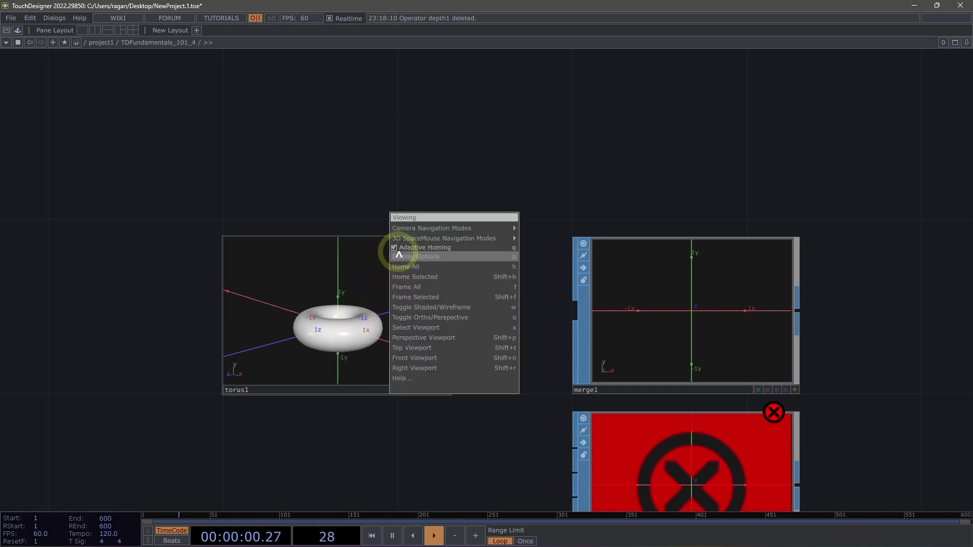
{"action": "mouse_move", "coordinate": [425, 232]}
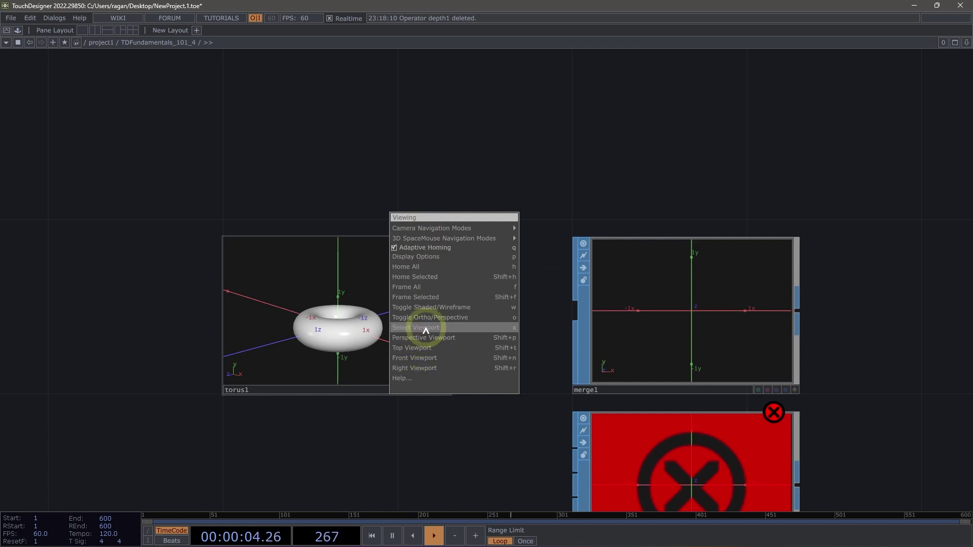
{"action": "left_click", "coordinate": [358, 203]}
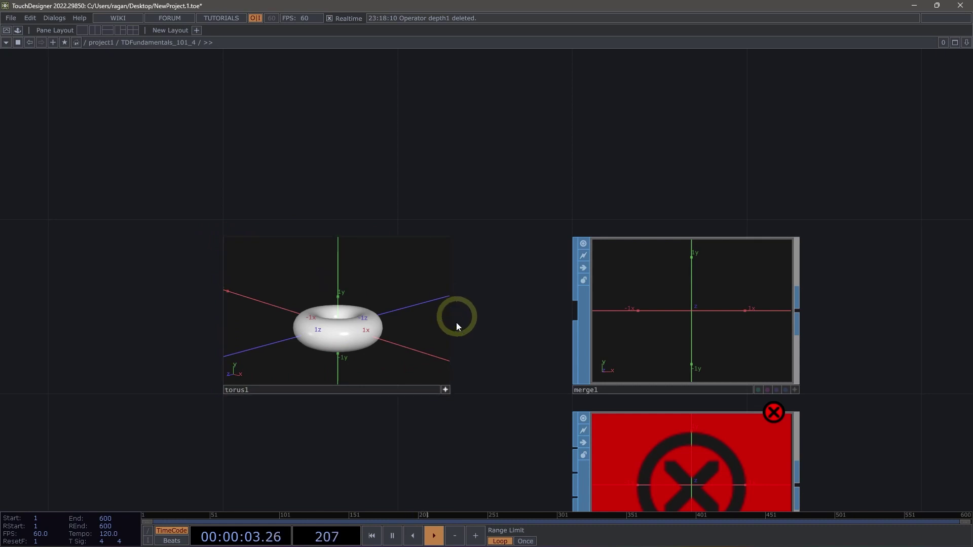
Turn off torus1's active viewer and pan torus1 upward in the network.
{"action": "left_click", "coordinate": [445, 390]}
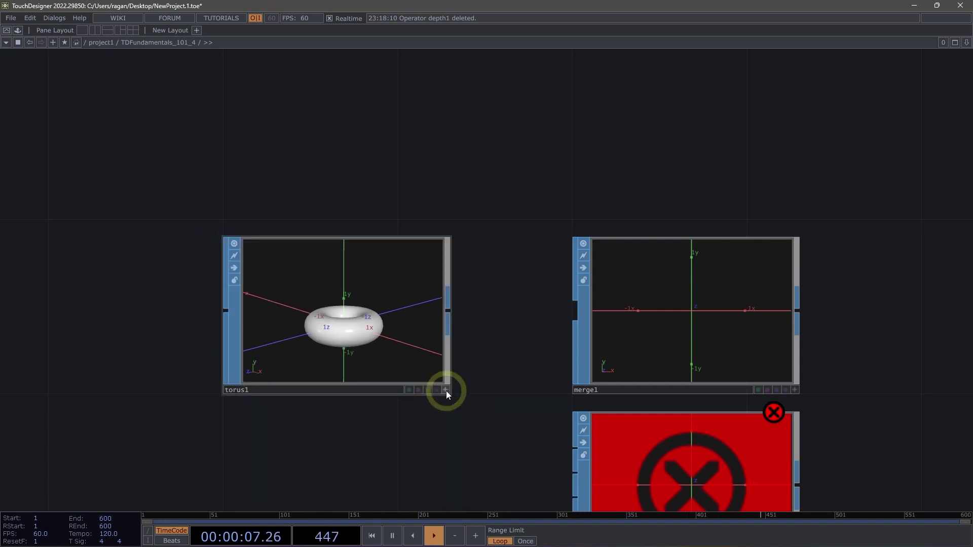
{"action": "left_click", "coordinate": [446, 390]}
{"action": "left_click", "coordinate": [446, 391]}
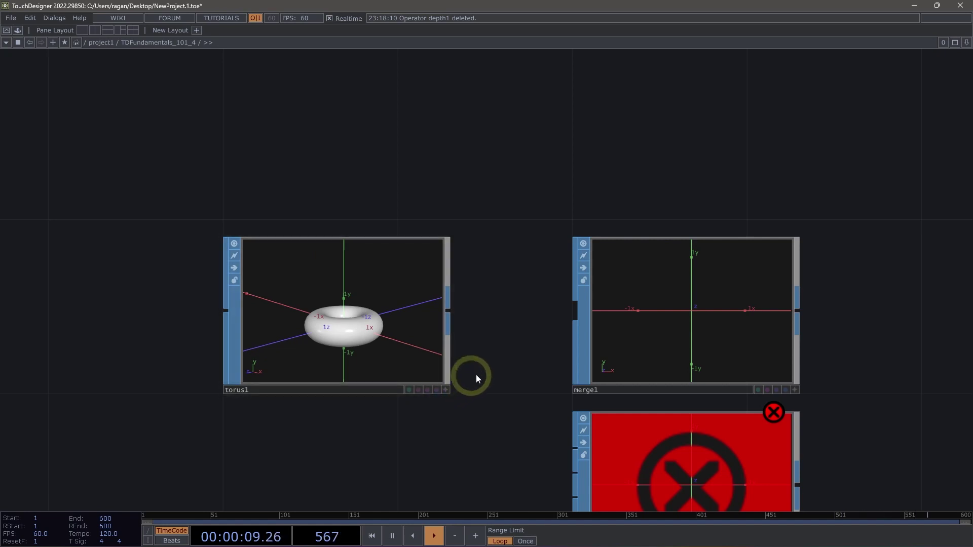
{"action": "left_click_drag", "start_coordinate": [464, 410], "coordinate": [441, 396]}
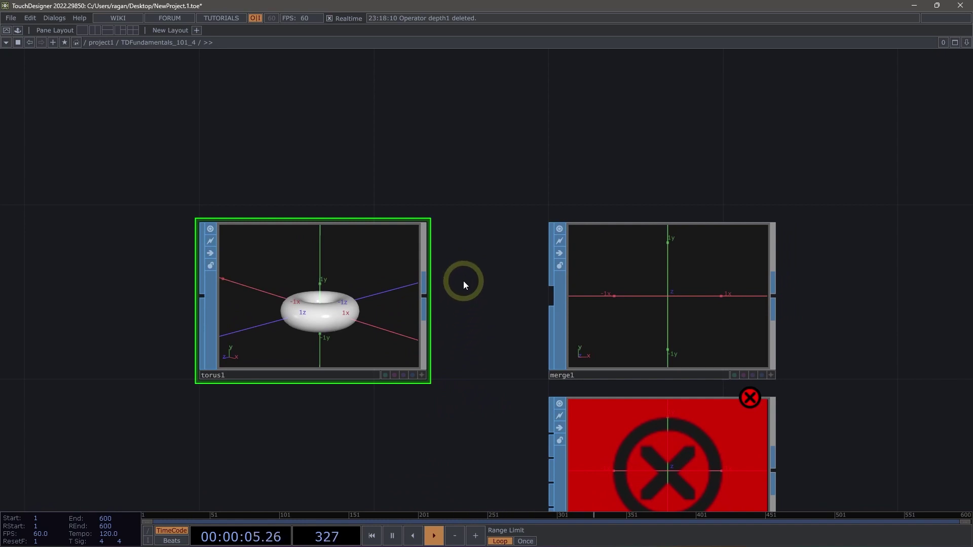
{"action": "left_click_drag", "start_coordinate": [466, 309], "coordinate": [437, 202]}
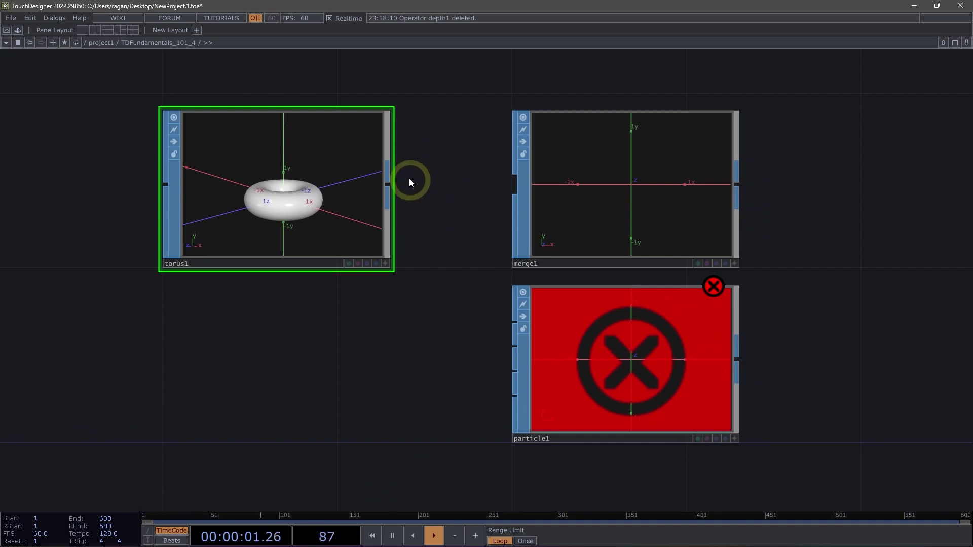
Pan and zoom to show container1, cam1, camblend1 and the moviefilein2–base1–null1 chain.
{"action": "scroll", "coordinate": [403, 183], "scroll_direction": "down", "scroll_amount": 6}
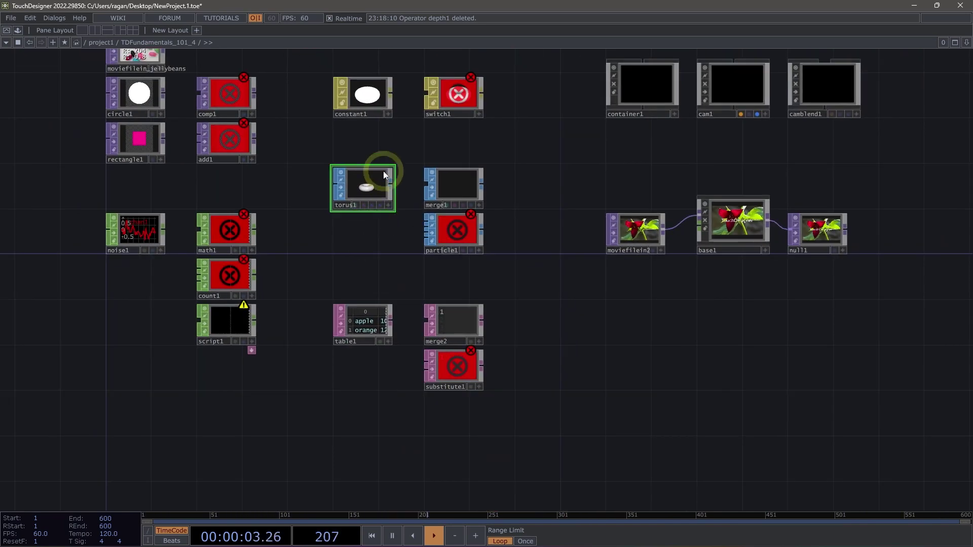
{"action": "left_click_drag", "start_coordinate": [340, 160], "coordinate": [348, 281]}
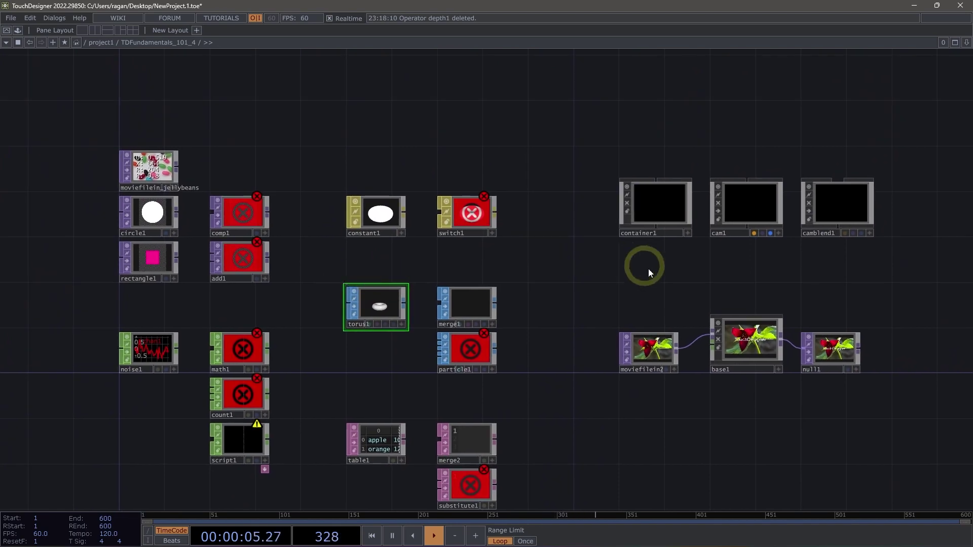
{"action": "left_click_drag", "start_coordinate": [649, 268], "coordinate": [408, 278]}
{"action": "scroll", "coordinate": [524, 214], "scroll_direction": "up", "scroll_amount": 3}
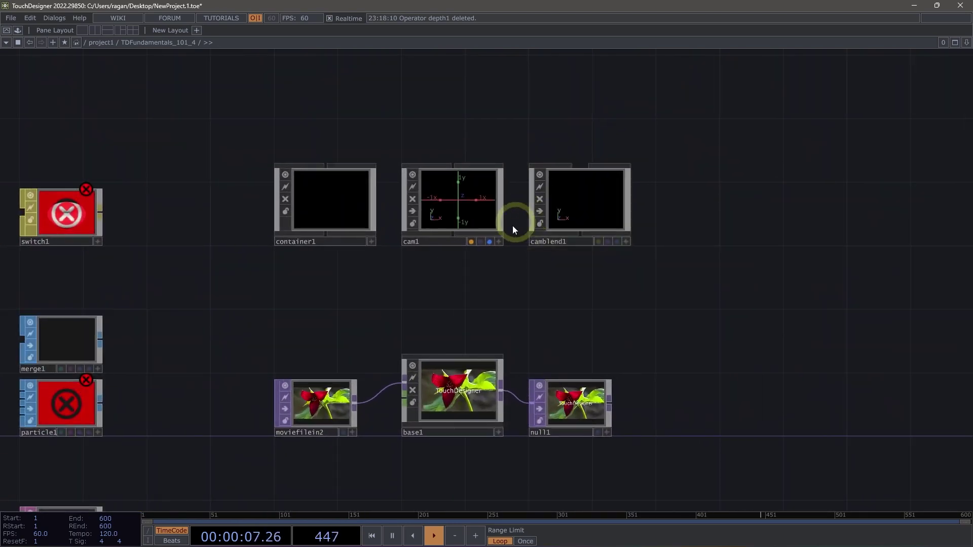
{"action": "scroll", "coordinate": [449, 202], "scroll_direction": "up", "scroll_amount": 4}
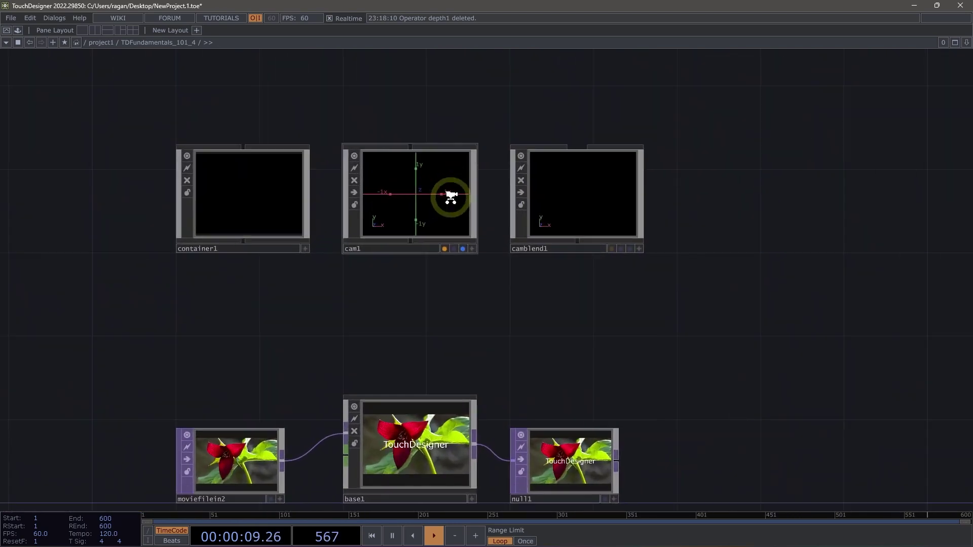
{"action": "left_click_drag", "start_coordinate": [406, 318], "coordinate": [418, 207]}
{"action": "scroll", "coordinate": [418, 207], "scroll_direction": "down", "scroll_amount": 2}
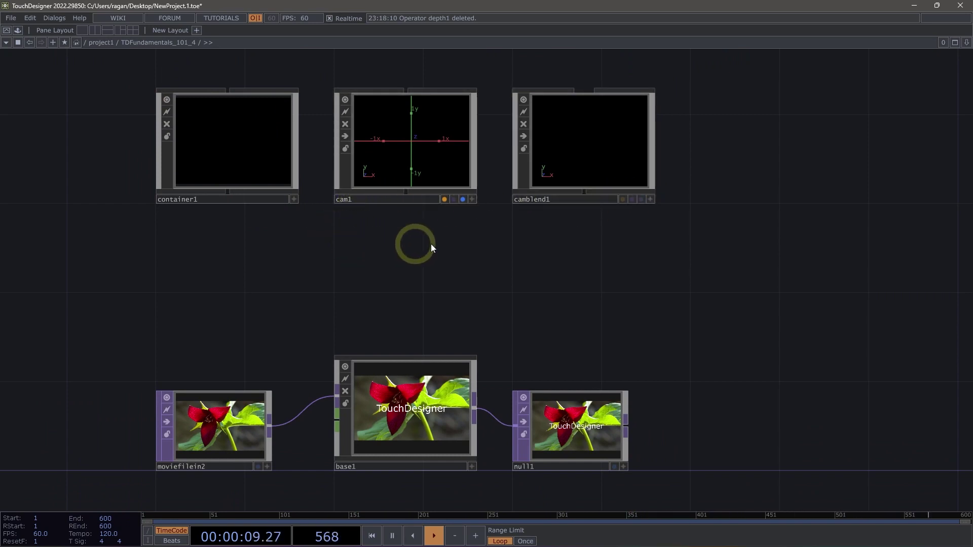
{"action": "key", "text": "Tab"}
{"action": "left_click", "coordinate": [255, 122]}
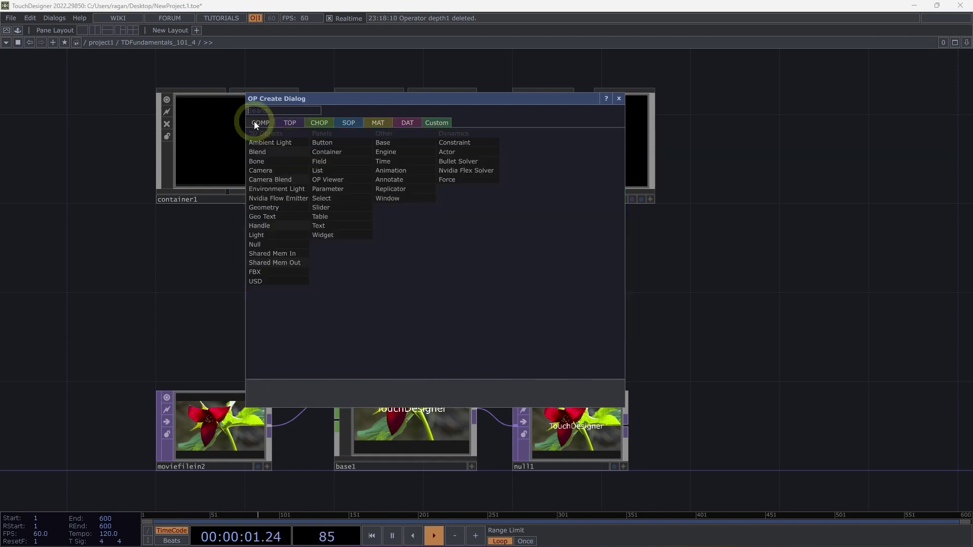
{"action": "left_click_drag", "start_coordinate": [305, 99], "coordinate": [628, 134]}
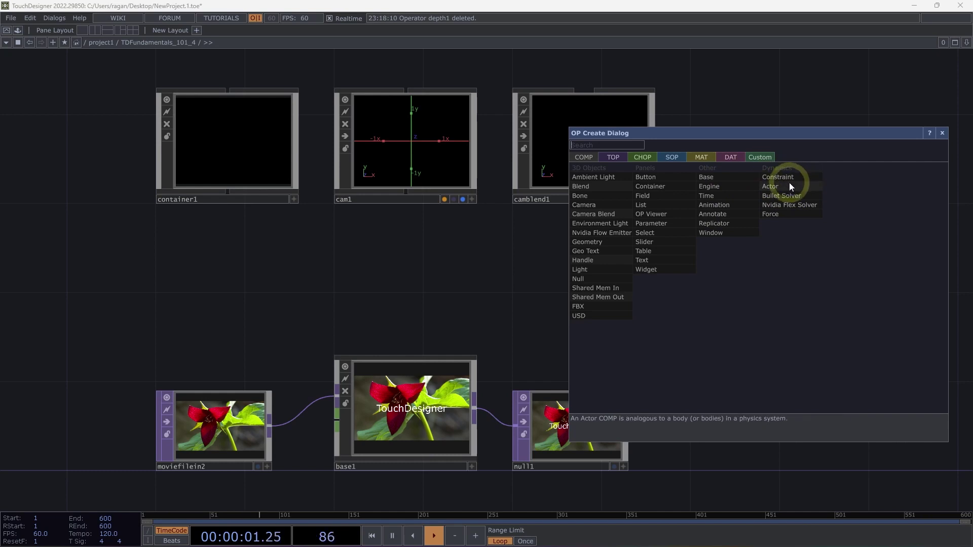
{"action": "left_click", "coordinate": [514, 210]}
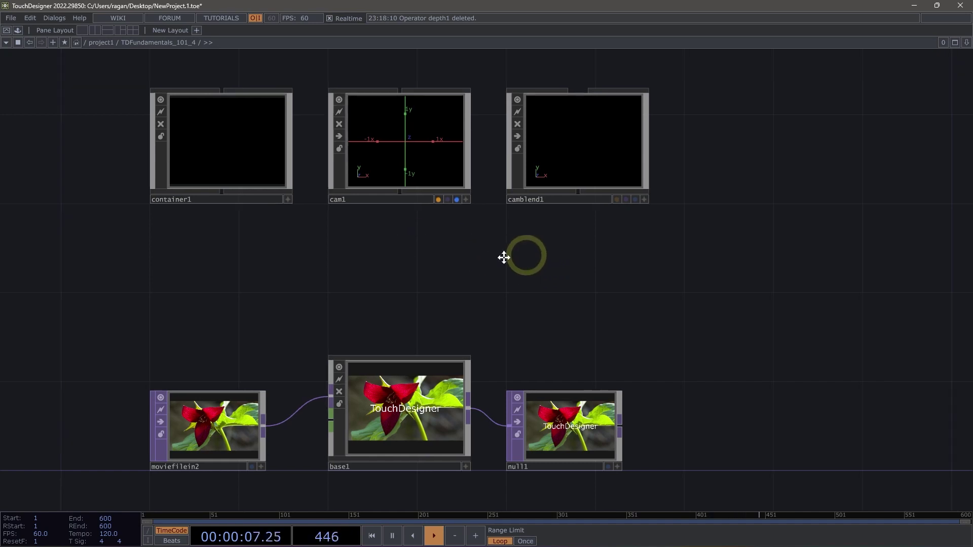
Create a Geometry COMP named geo1 and place it beside camblend1.
{"action": "key", "text": "Tab"}
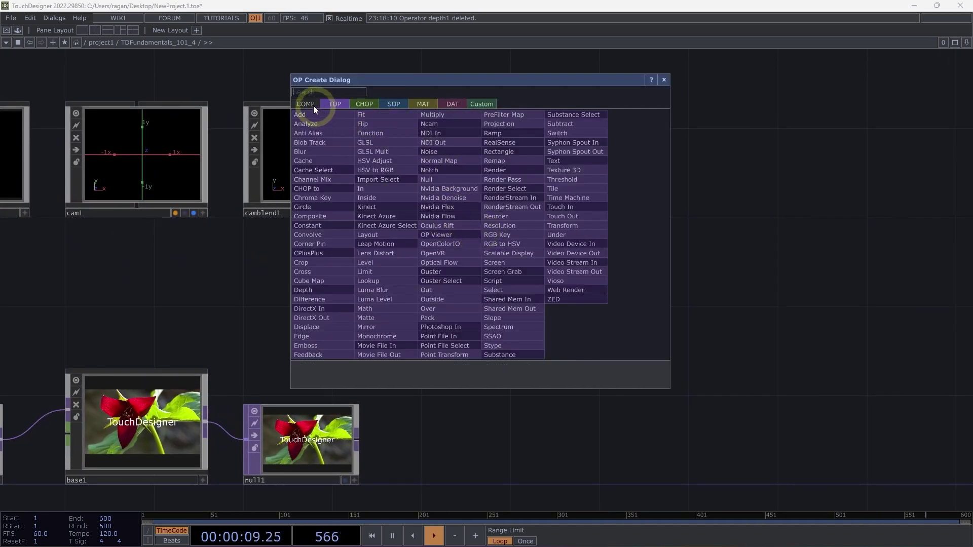
{"action": "left_click", "coordinate": [310, 103]}
{"action": "type", "text": "ge"}
{"action": "left_click", "coordinate": [323, 189]}
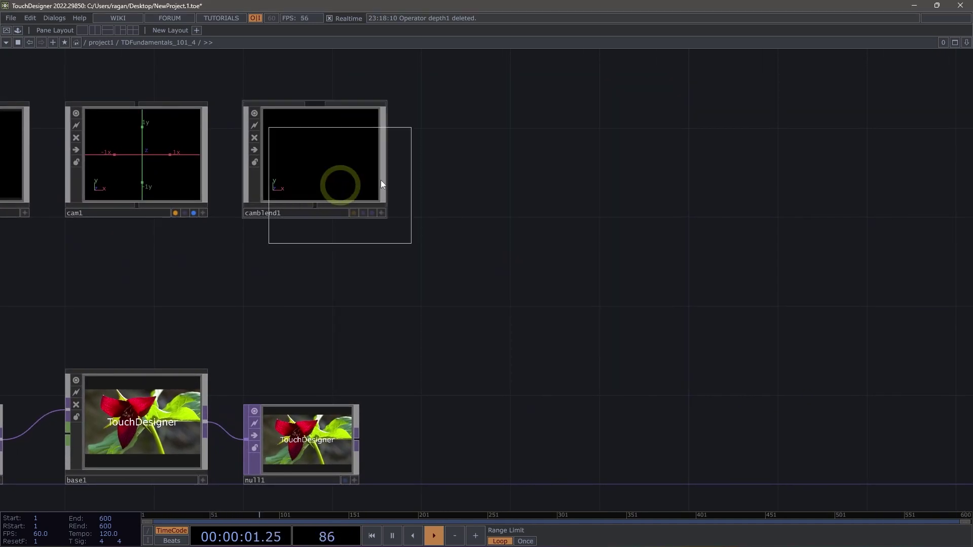
{"action": "left_click", "coordinate": [496, 162]}
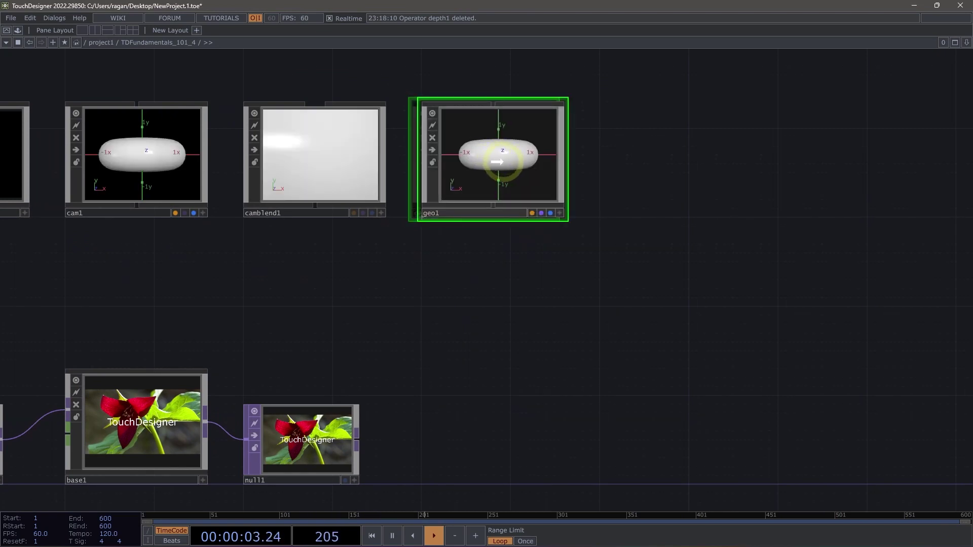
{"action": "left_click", "coordinate": [554, 201]}
Activate geo1's viewer, orbit its torus, then deactivate the viewer.
{"action": "left_click", "coordinate": [560, 213]}
{"action": "left_click_drag", "start_coordinate": [540, 200], "coordinate": [560, 205]}
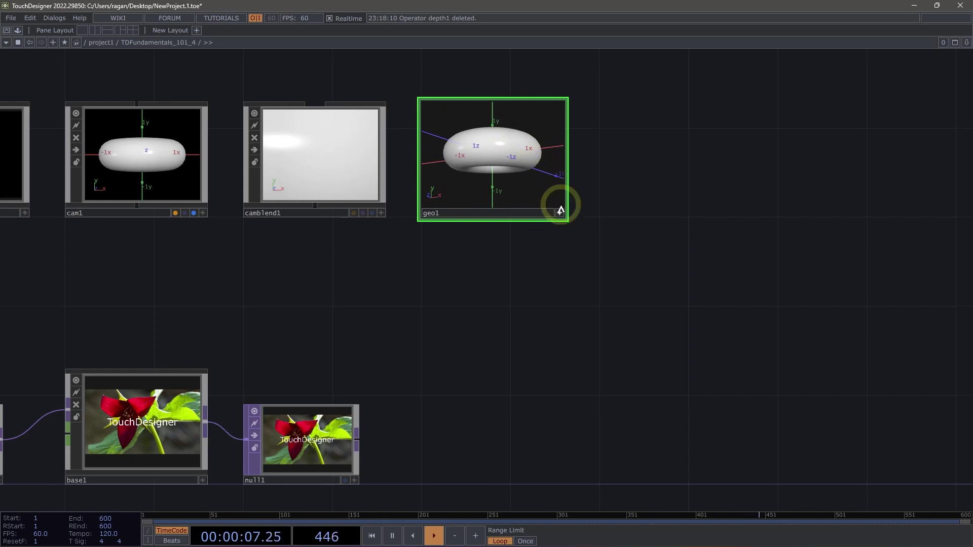
{"action": "left_click", "coordinate": [559, 212]}
{"action": "scroll", "coordinate": [514, 283], "scroll_direction": "down", "scroll_amount": 6}
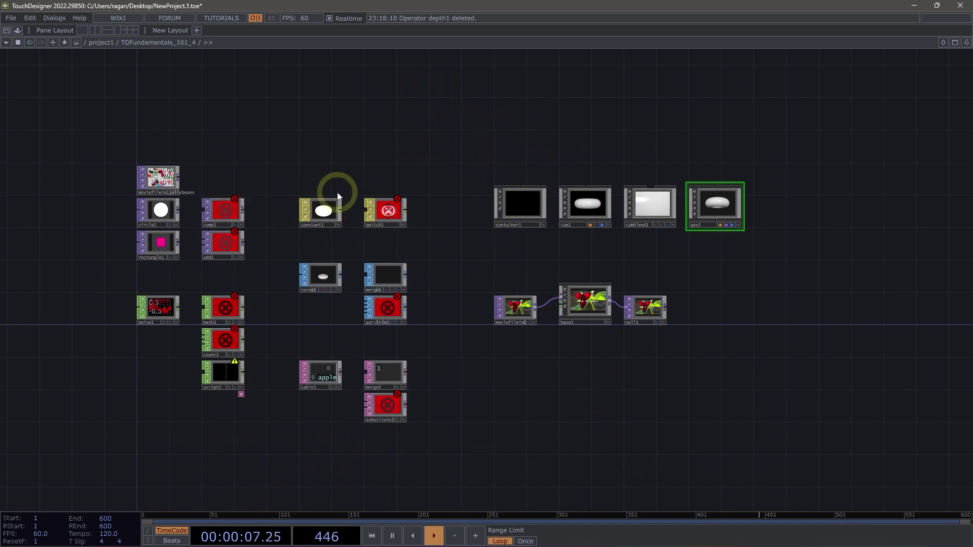
{"action": "scroll", "coordinate": [283, 221], "scroll_direction": "up", "scroll_amount": 3}
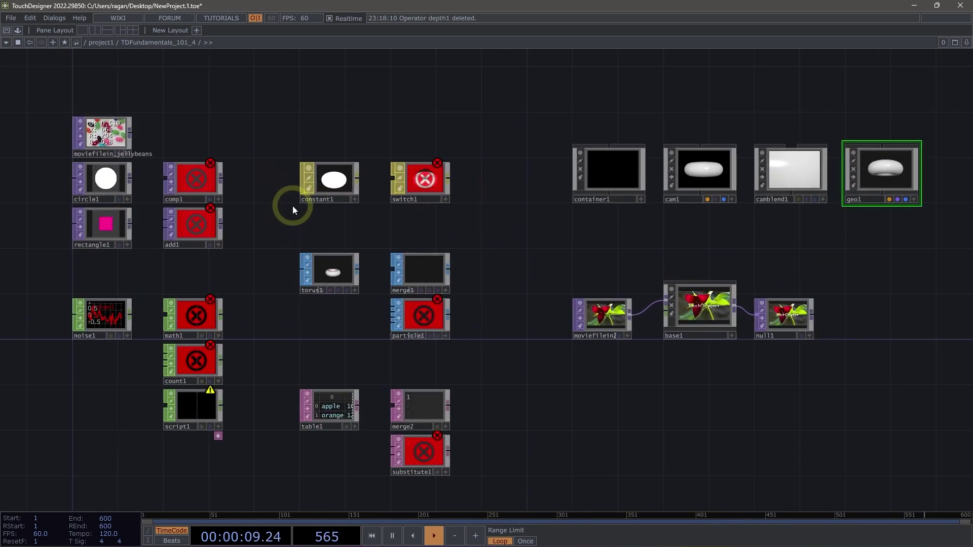